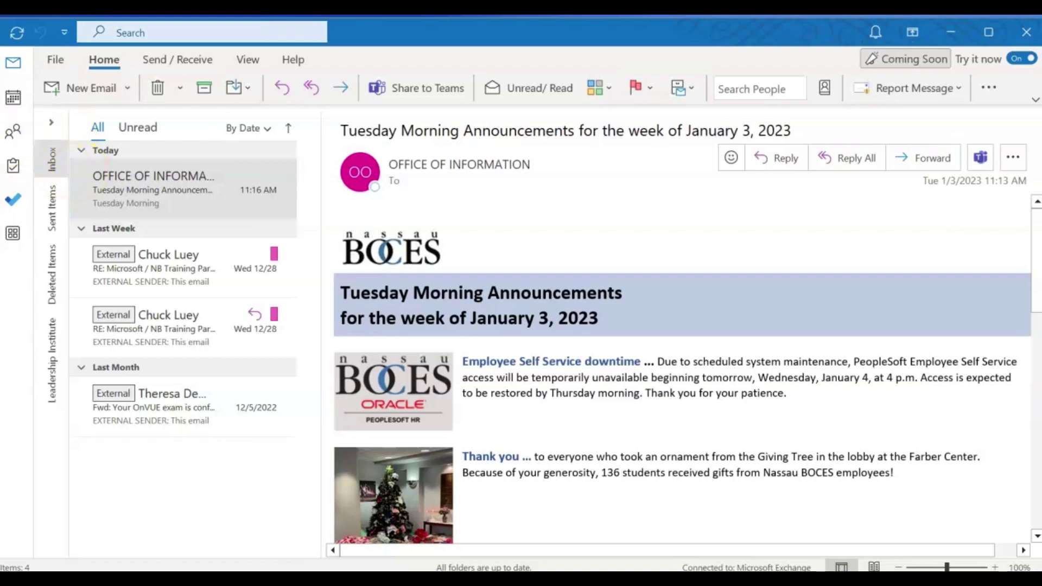
Go to the January 2–6 calendar, draft a new meeting, and remove its Teams meeting.
{"action": "left_click", "coordinate": [12, 99]}
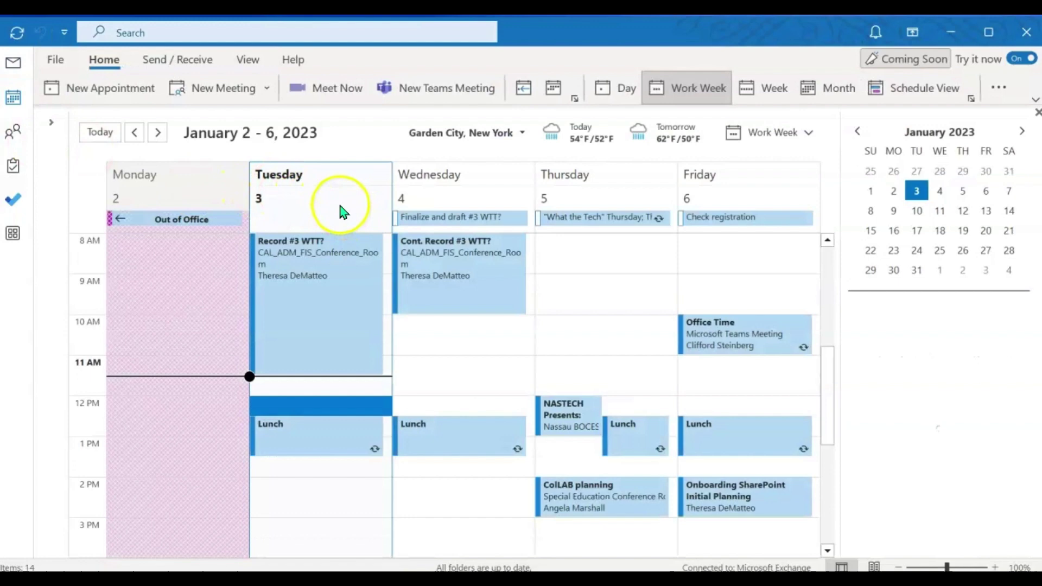
{"action": "left_click", "coordinate": [190, 86]}
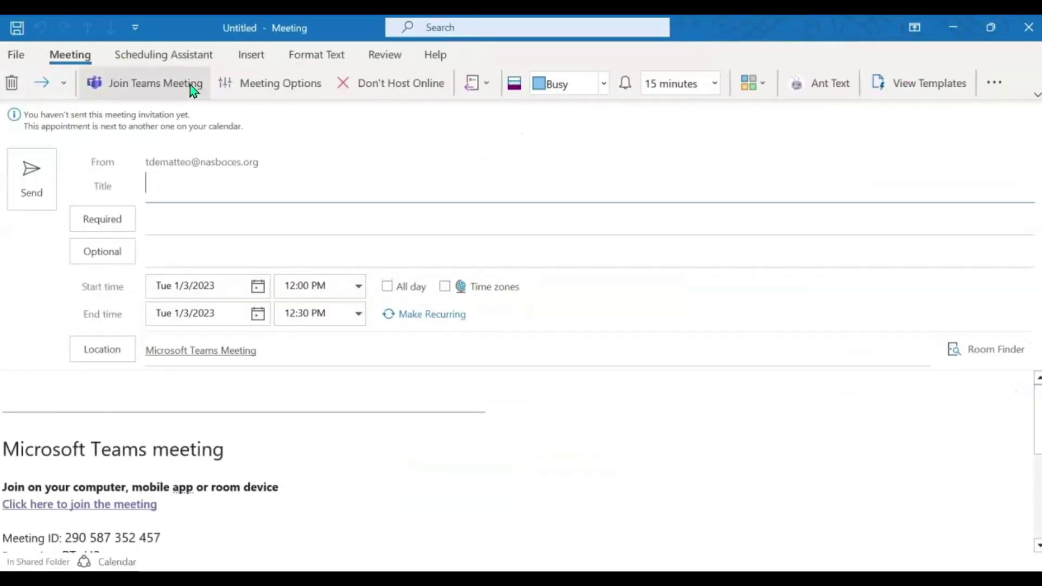
{"action": "scroll", "coordinate": [136, 450], "scroll_direction": "down", "scroll_amount": 2}
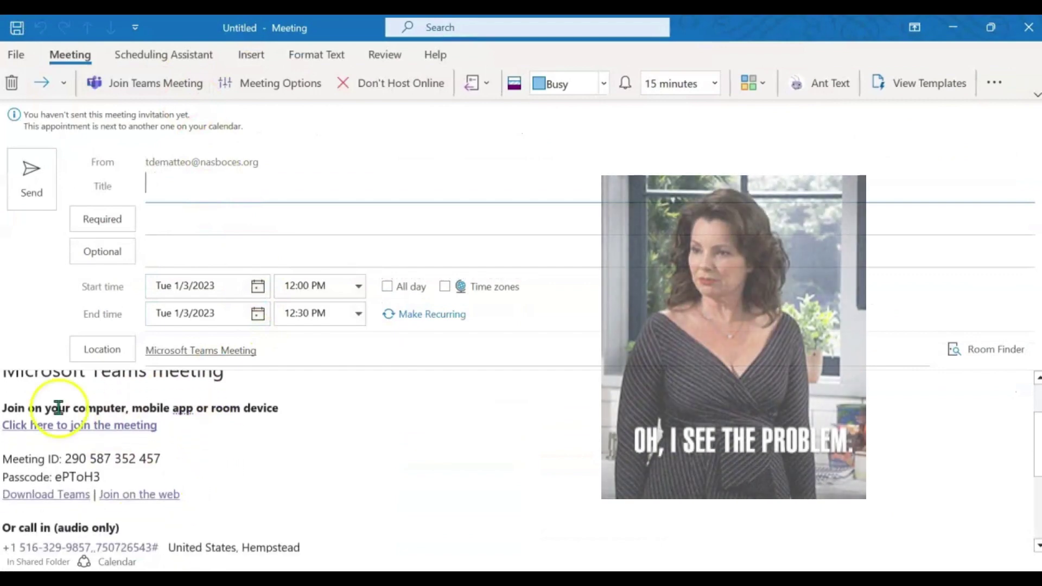
{"action": "scroll", "coordinate": [255, 510], "scroll_direction": "down", "scroll_amount": 2}
{"action": "scroll", "coordinate": [262, 505], "scroll_direction": "down", "scroll_amount": 3}
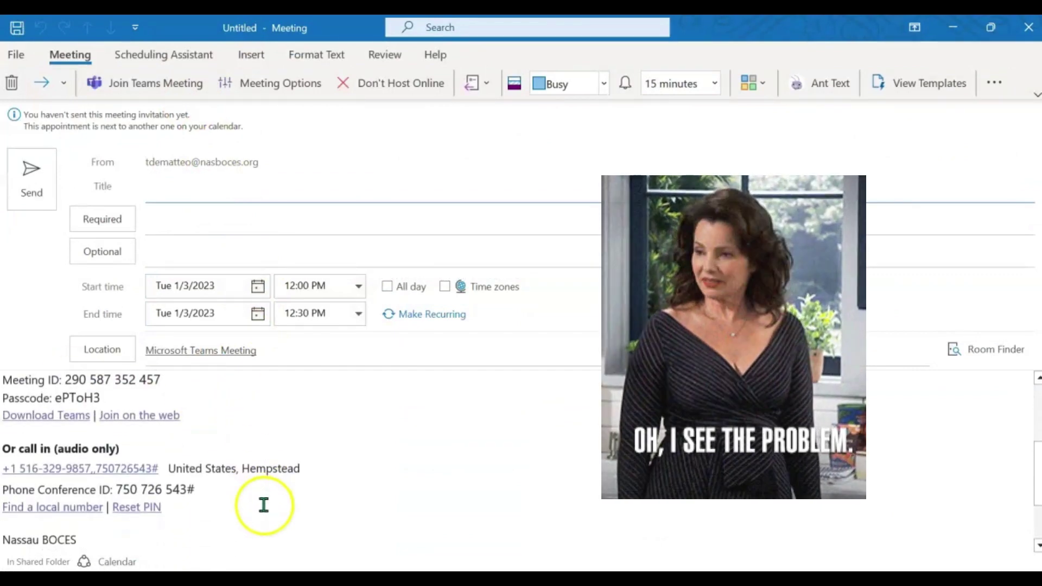
{"action": "scroll", "coordinate": [259, 503], "scroll_direction": "up", "scroll_amount": 4}
{"action": "scroll", "coordinate": [259, 503], "scroll_direction": "up", "scroll_amount": 3}
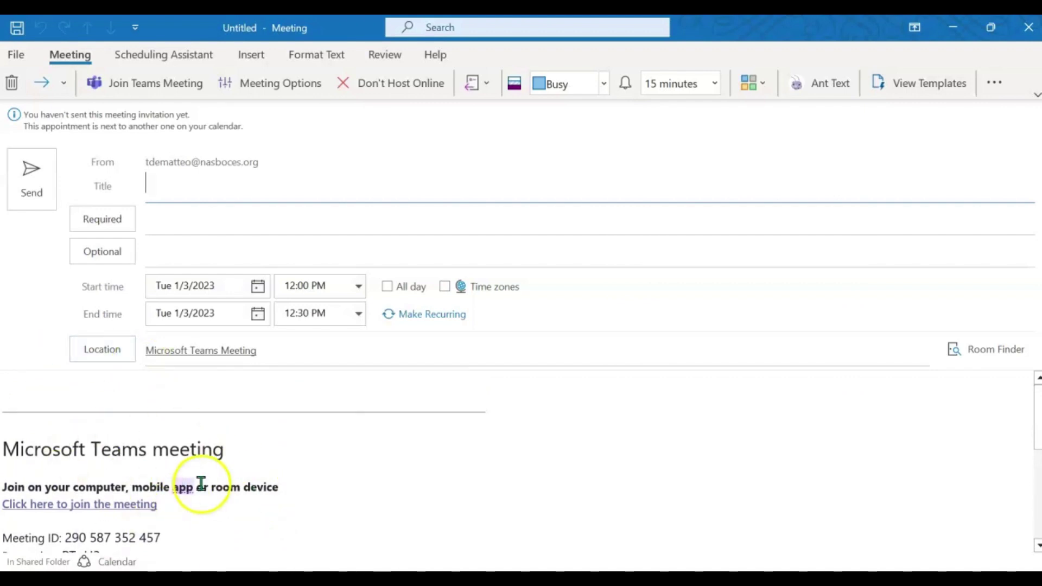
{"action": "scroll", "coordinate": [233, 509], "scroll_direction": "down", "scroll_amount": 4}
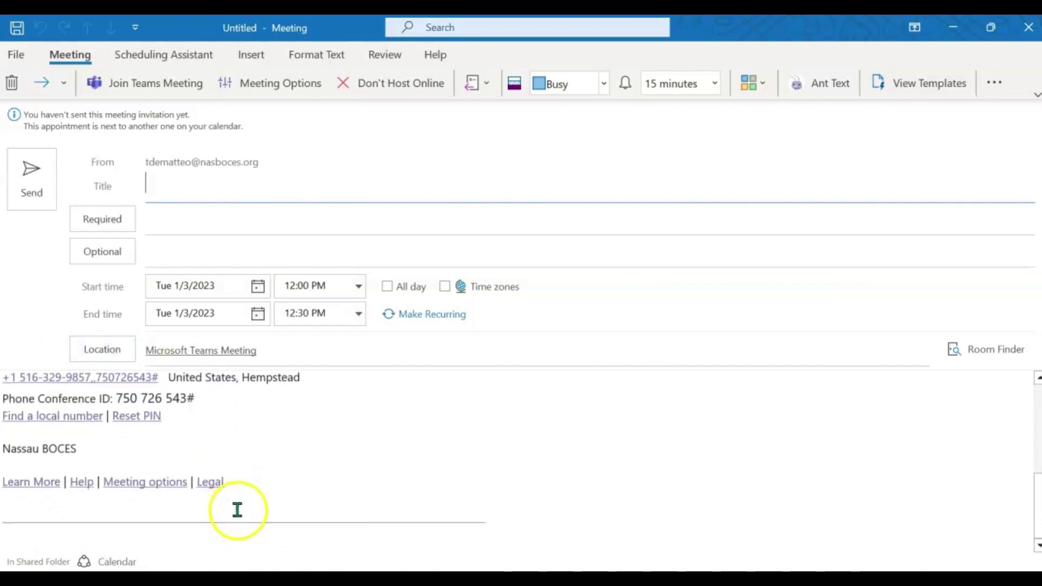
{"action": "scroll", "coordinate": [249, 494], "scroll_direction": "up", "scroll_amount": 5}
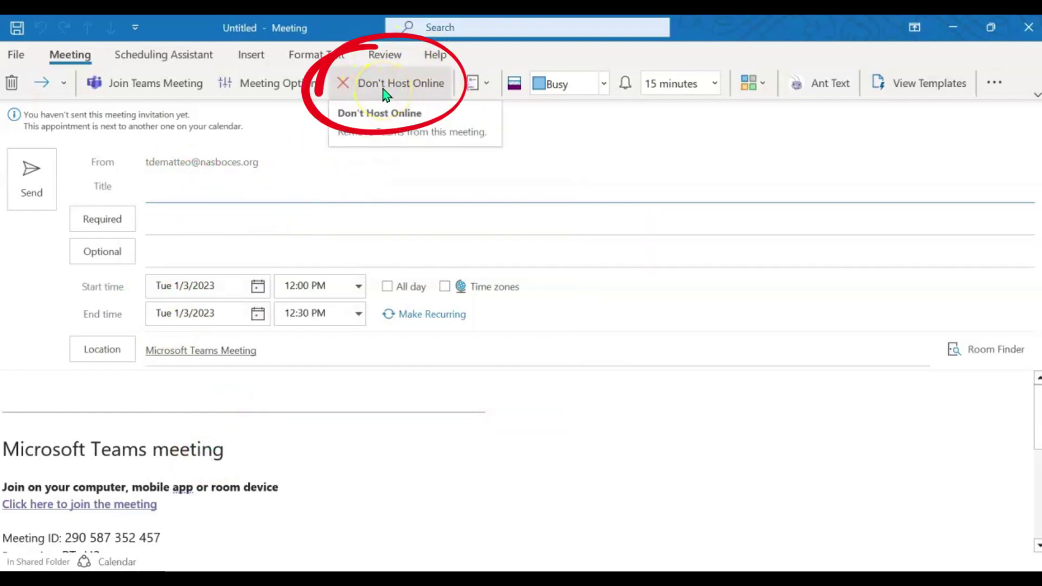
{"action": "left_click", "coordinate": [384, 90]}
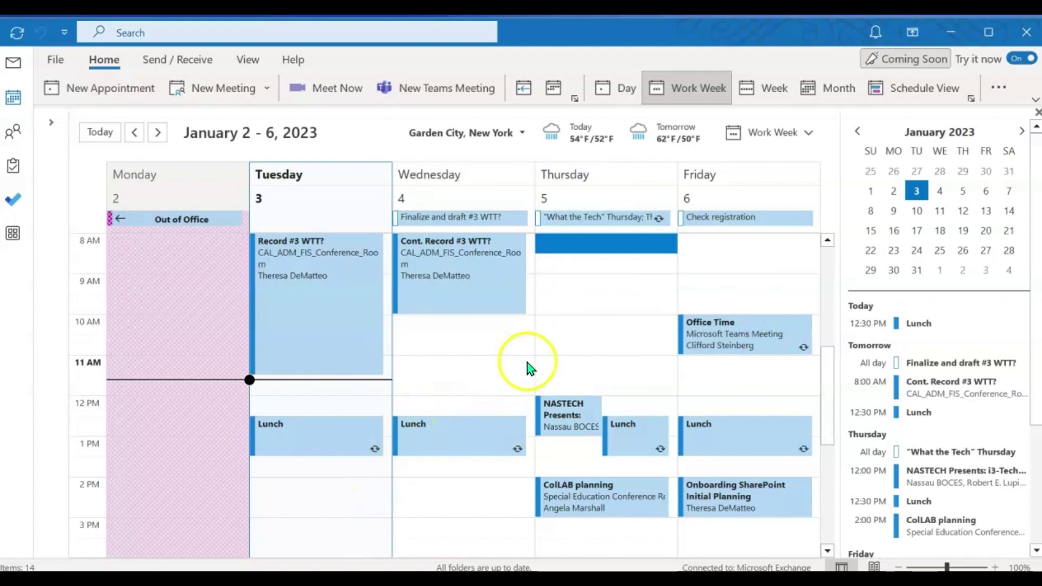
In Calendar Options, uncheck 'Add online meeting to all meetings' and save the settings.
{"action": "right_click", "coordinate": [554, 290]}
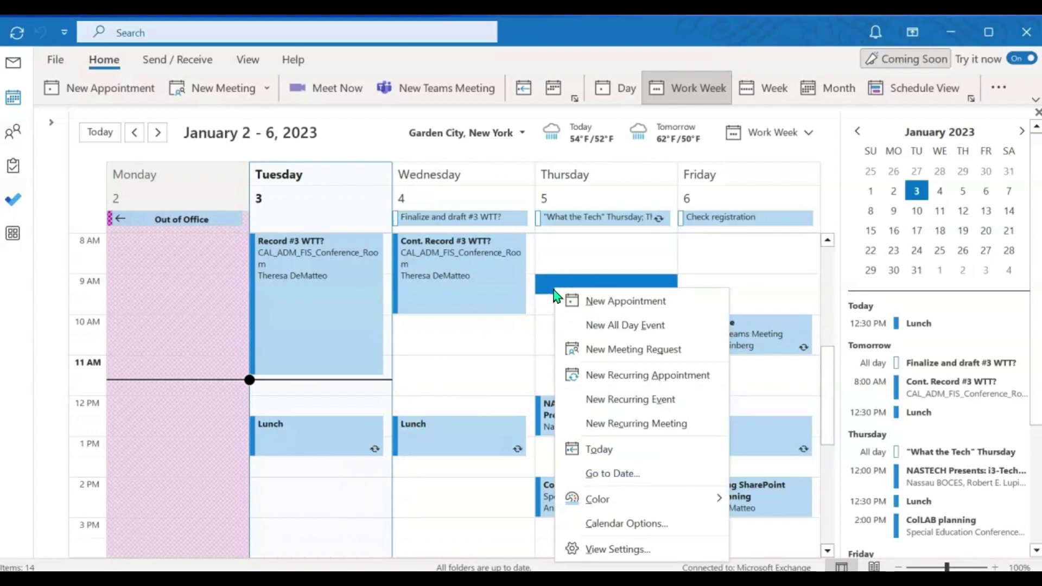
{"action": "left_click", "coordinate": [647, 524]}
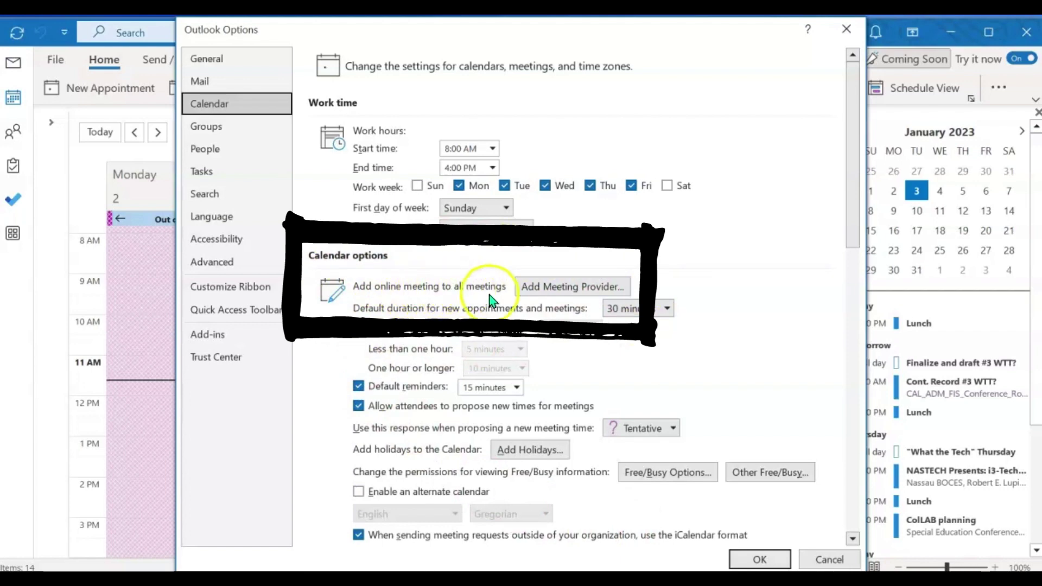
{"action": "left_click", "coordinate": [567, 291]}
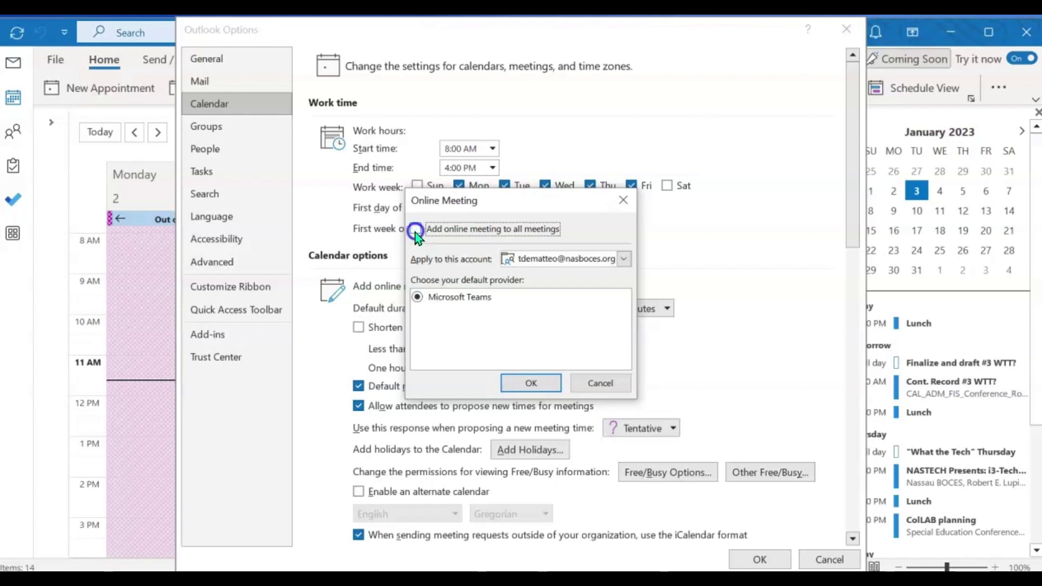
{"action": "left_click", "coordinate": [531, 387]}
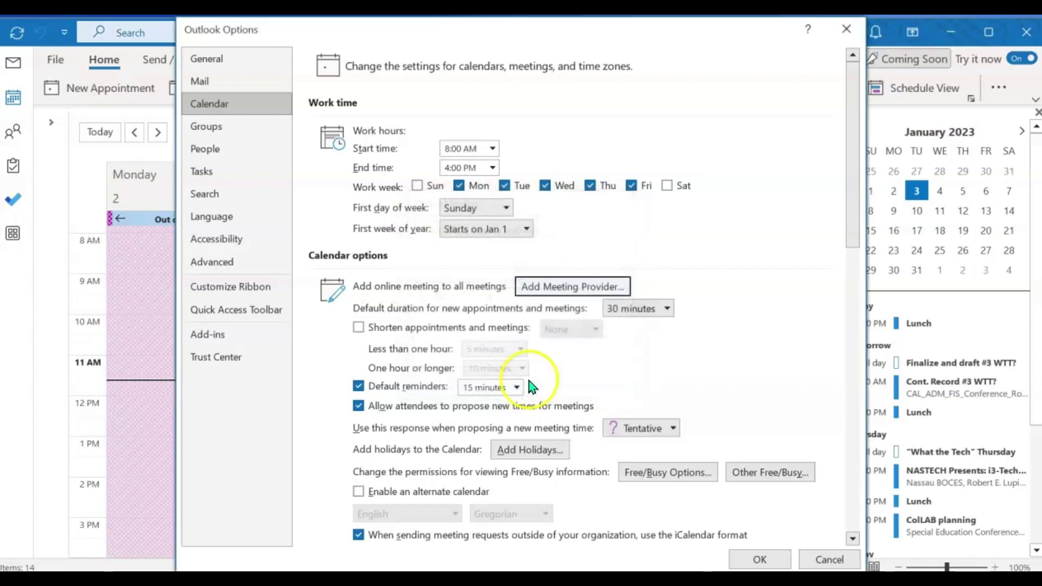
{"action": "left_click", "coordinate": [759, 560]}
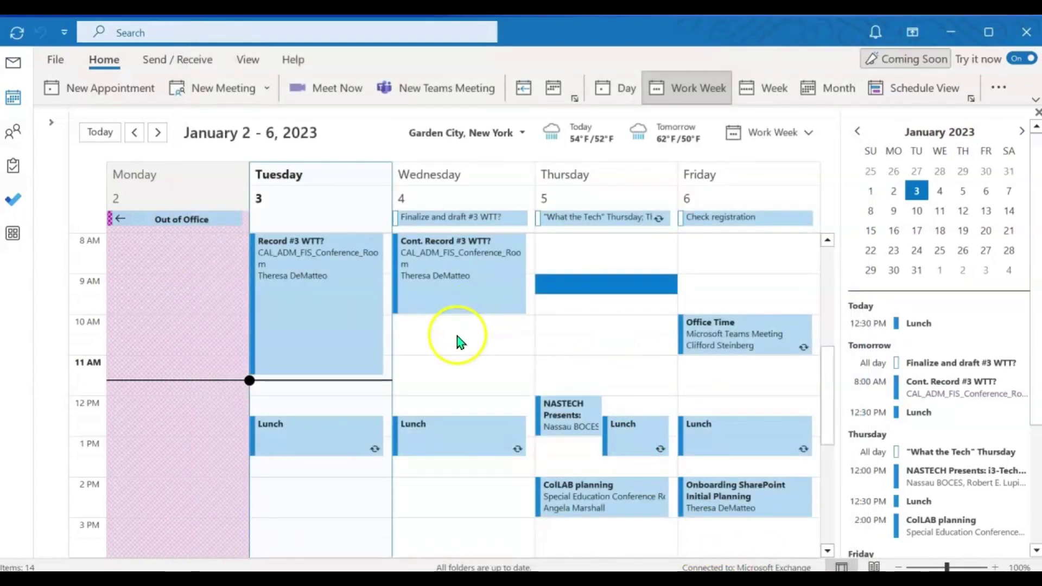
Create a new meeting, confirm it has no Teams details, then add a Teams meeting manually.
{"action": "left_click", "coordinate": [200, 90]}
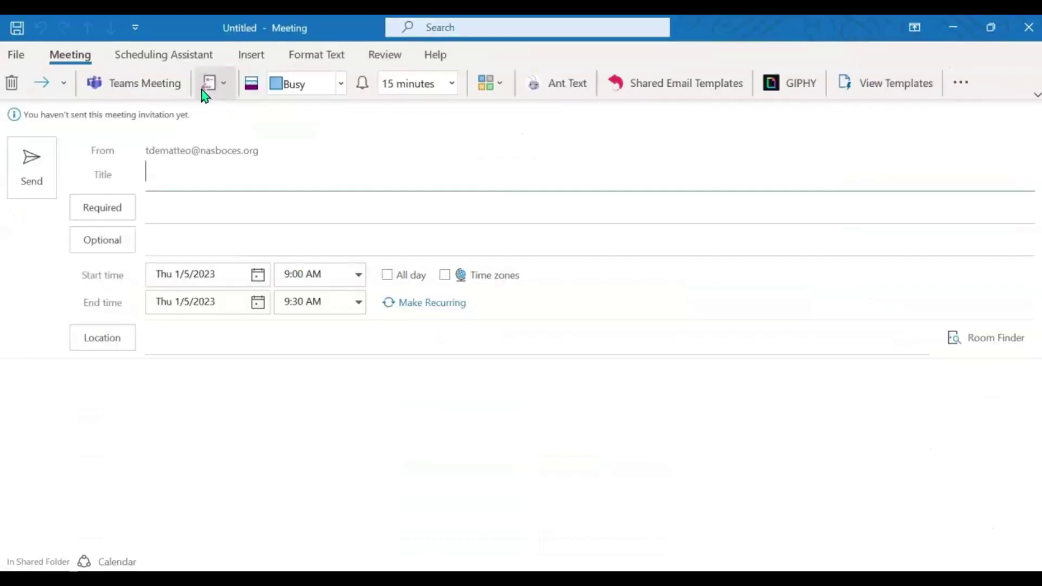
{"action": "left_click", "coordinate": [342, 181]}
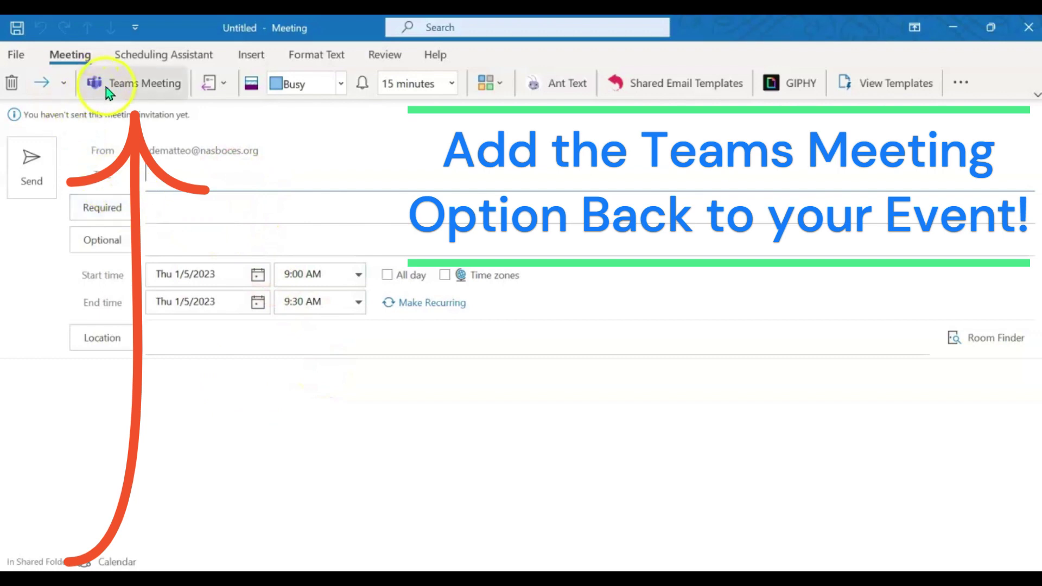
{"action": "left_click", "coordinate": [136, 86]}
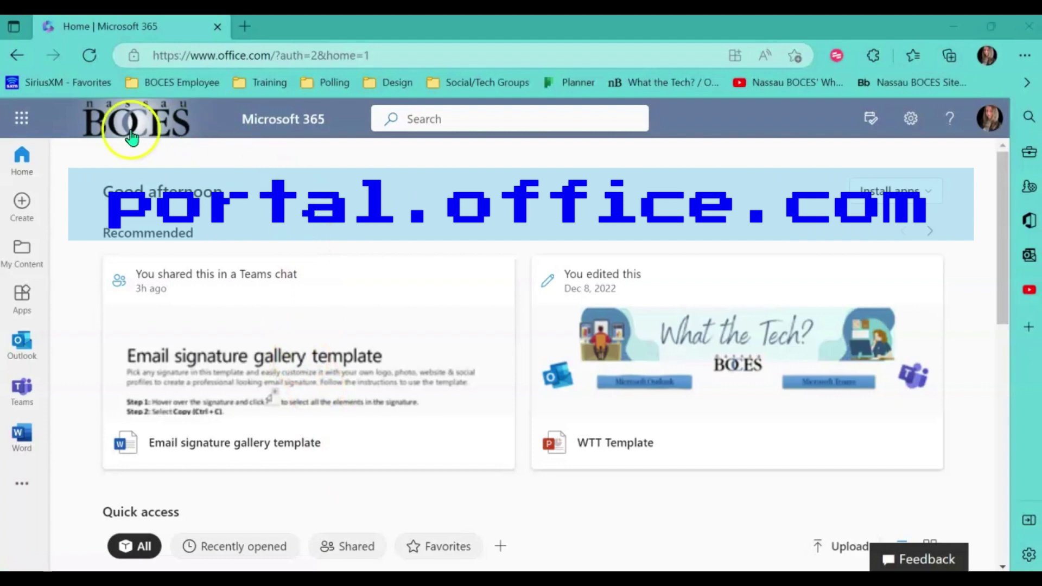
Open Calendar from the Microsoft 365 app launcher in a new browser tab.
{"action": "left_click", "coordinate": [21, 118]}
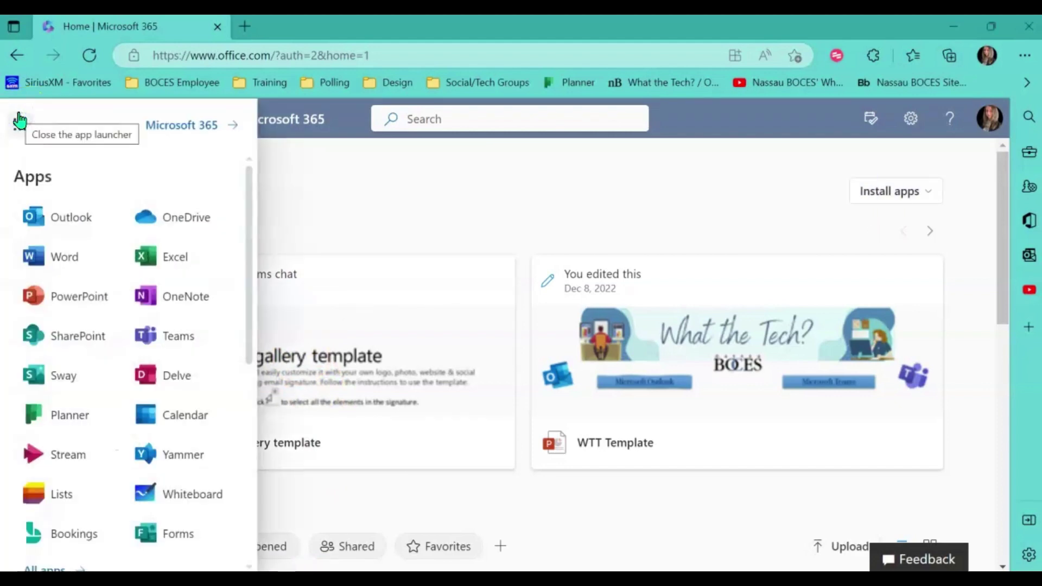
{"action": "left_click", "coordinate": [170, 418]}
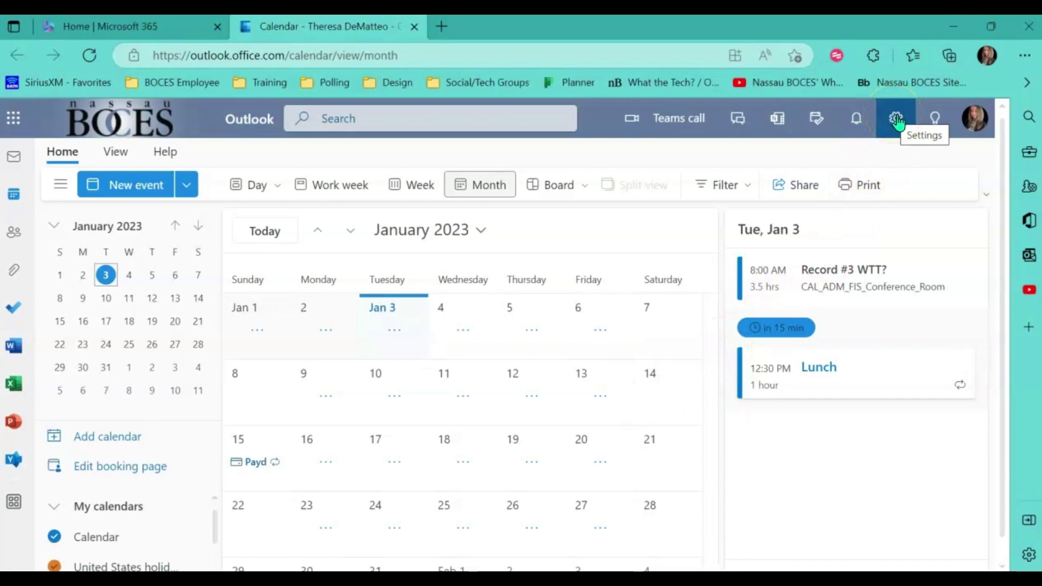
Uncheck 'Add online meeting to all meetings' under Events and invitations, save, and start a new event.
{"action": "left_click", "coordinate": [896, 123]}
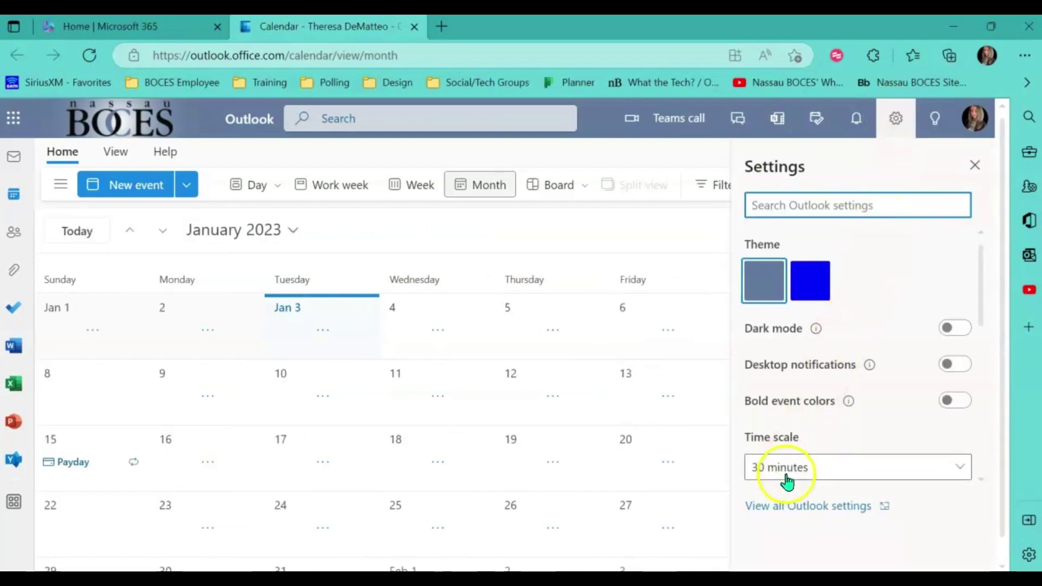
{"action": "left_click", "coordinate": [791, 506]}
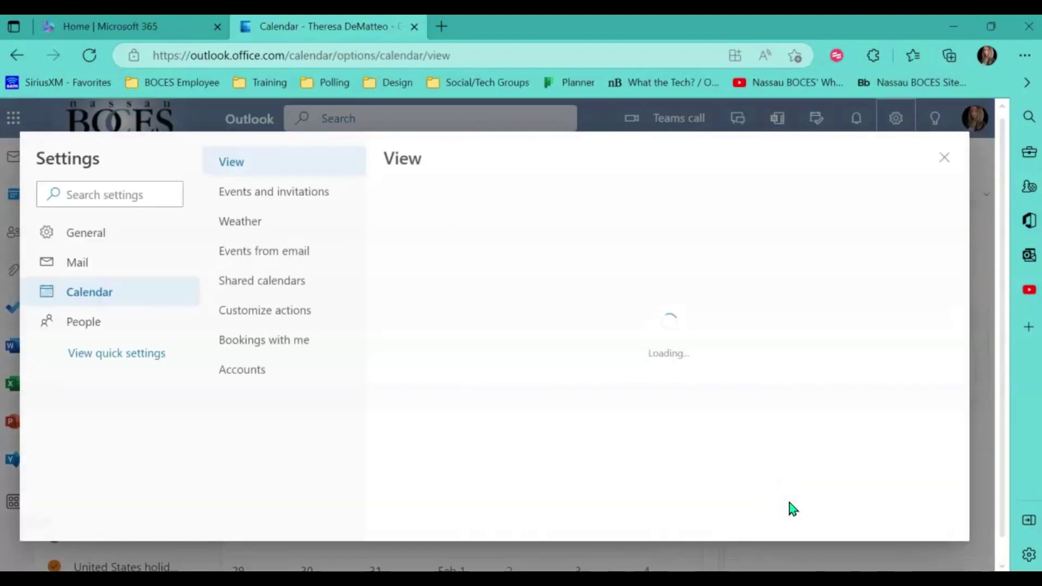
{"action": "left_click", "coordinate": [247, 200]}
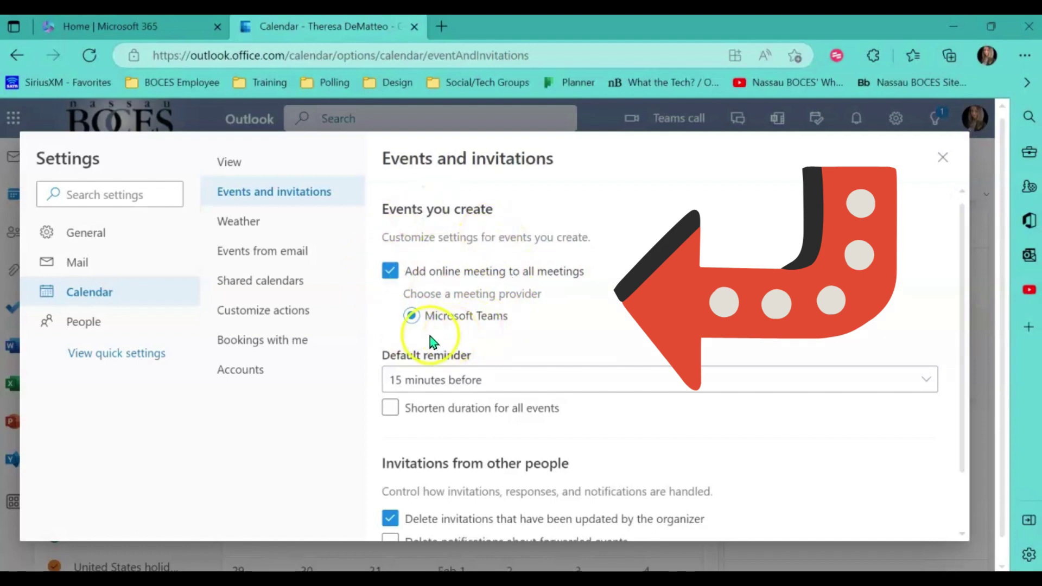
{"action": "left_click", "coordinate": [410, 315]}
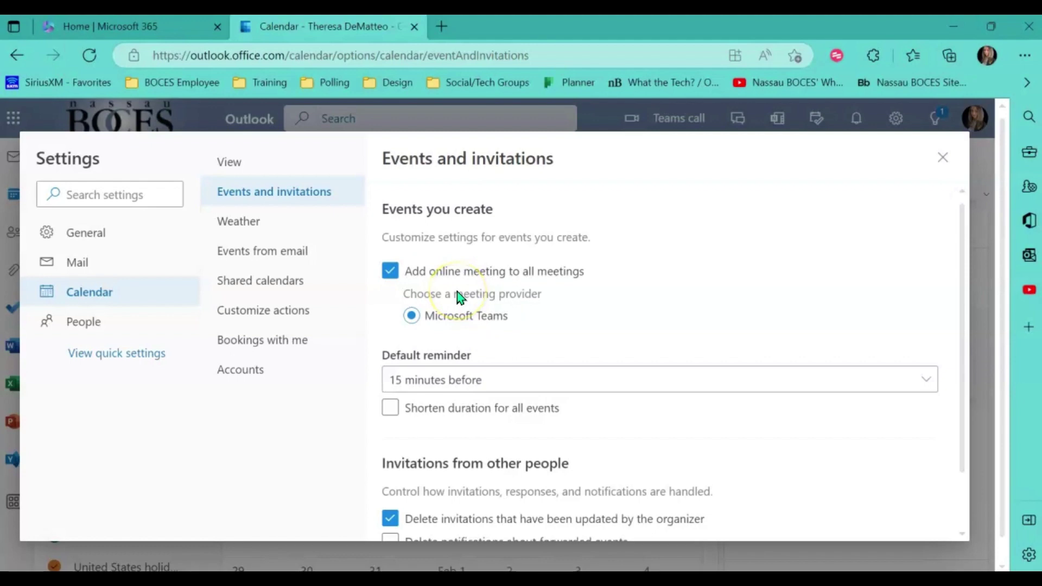
{"action": "left_click", "coordinate": [391, 272]}
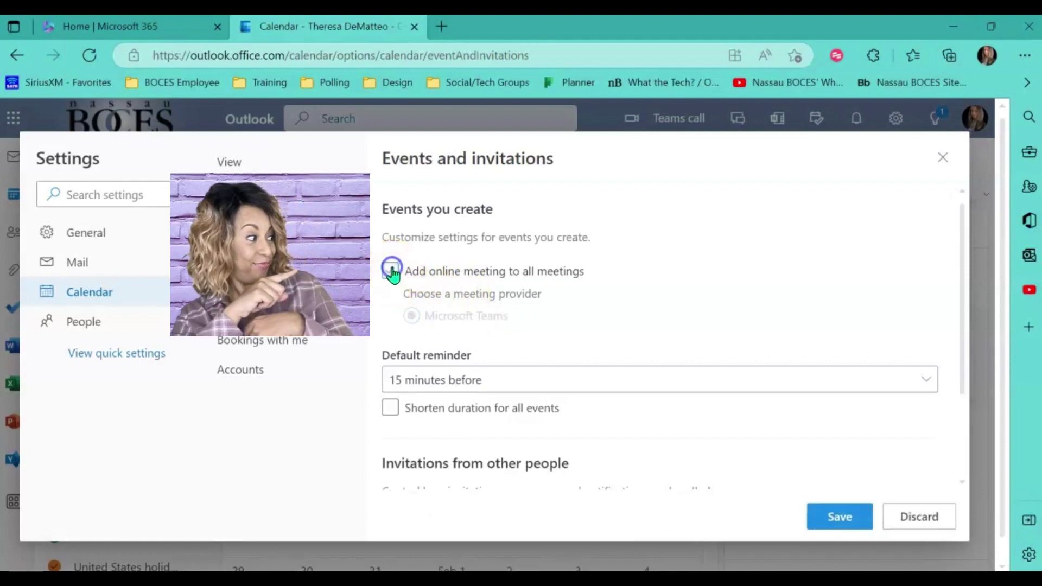
{"action": "left_click", "coordinate": [840, 518]}
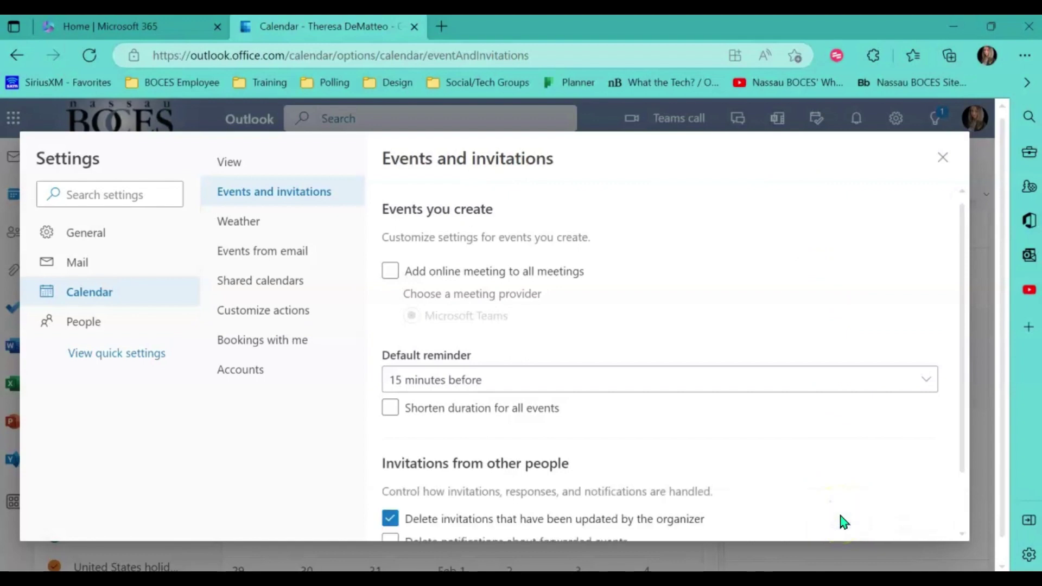
{"action": "left_click", "coordinate": [942, 157]}
{"action": "left_click", "coordinate": [126, 183]}
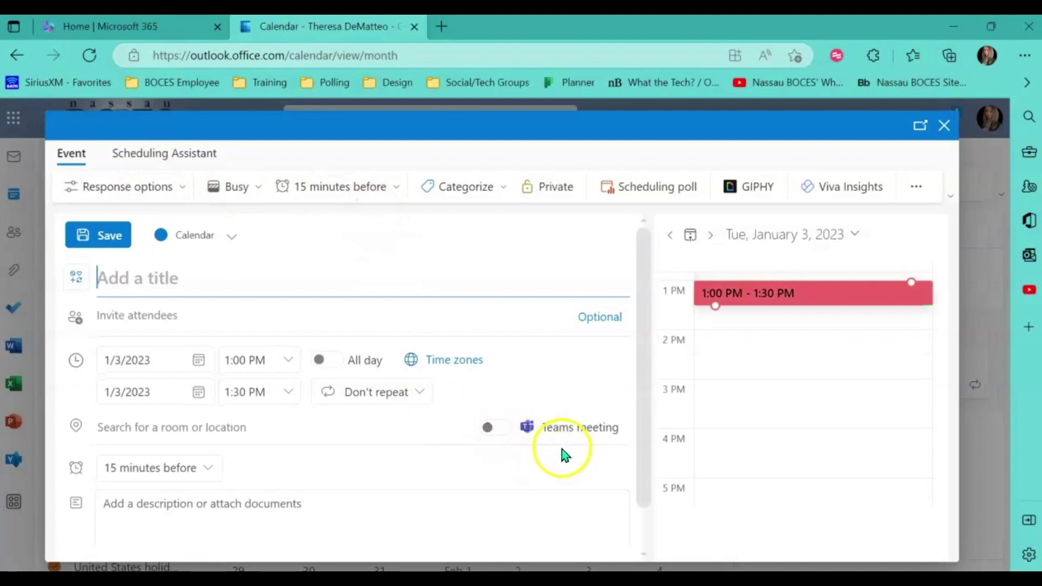
Turn on the Teams meeting toggle for the January 3, 1:00–1:30 PM event.
{"action": "scroll", "coordinate": [544, 447], "scroll_direction": "down", "scroll_amount": 1}
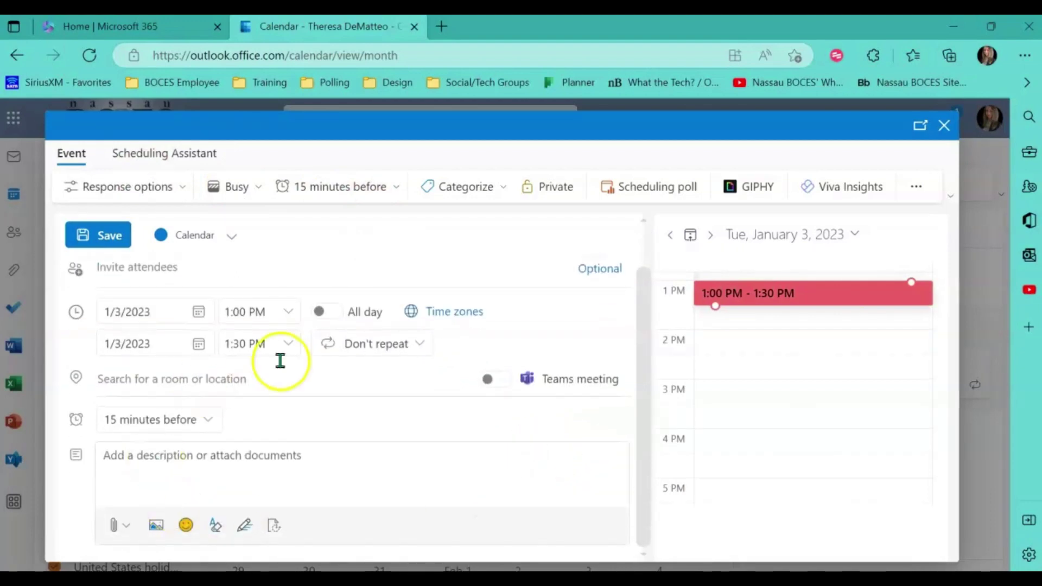
{"action": "scroll", "coordinate": [473, 483], "scroll_direction": "up", "scroll_amount": 1}
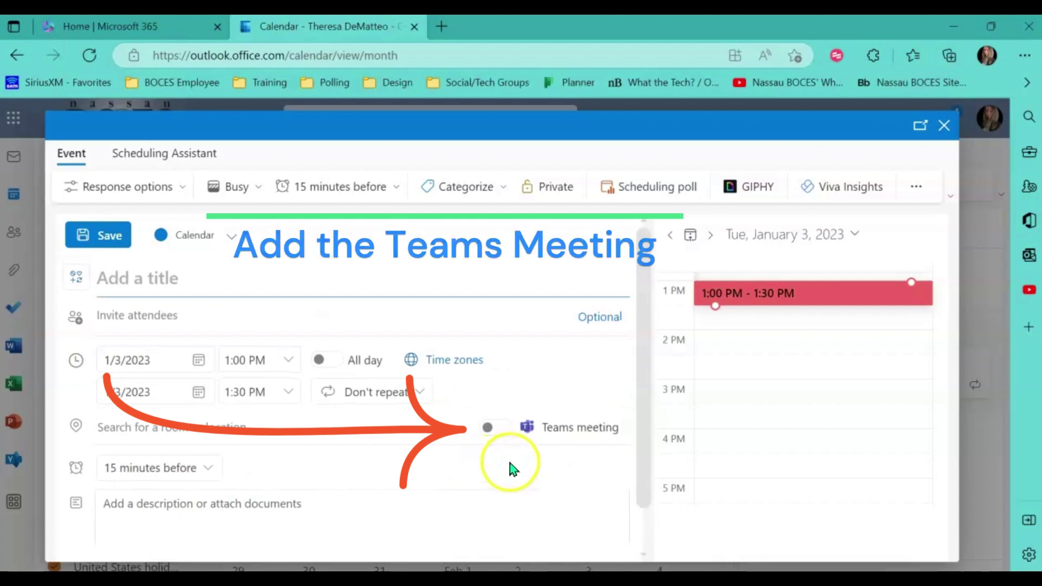
{"action": "left_click", "coordinate": [496, 428]}
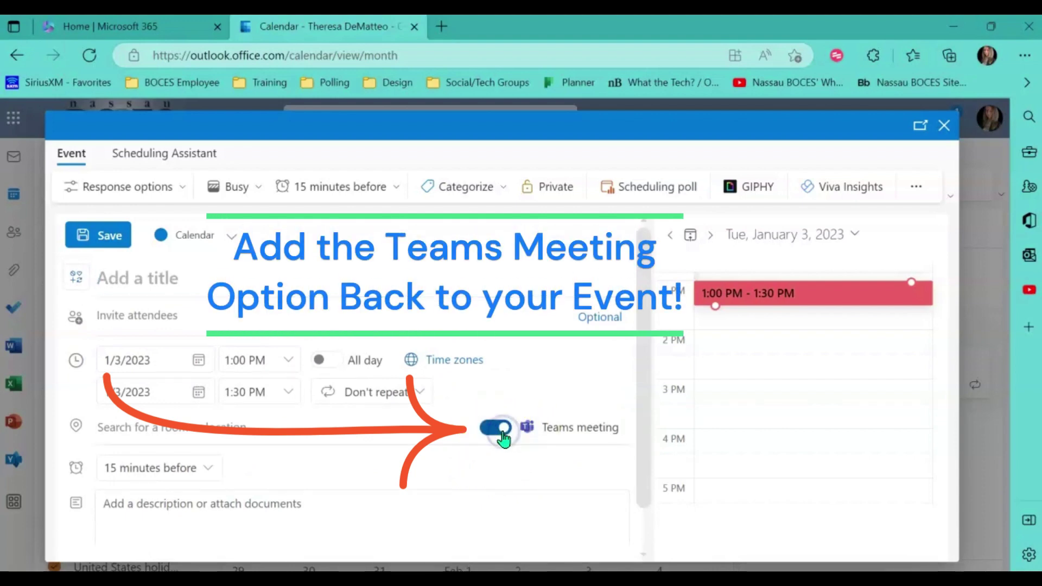